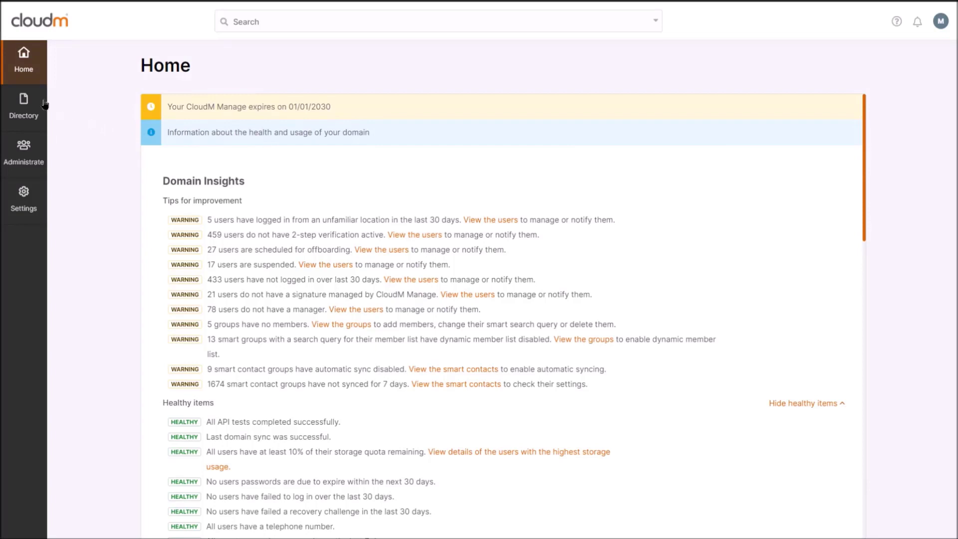
Step: Expand the Directory section in the left sidebar to list its pages
click(44, 103)
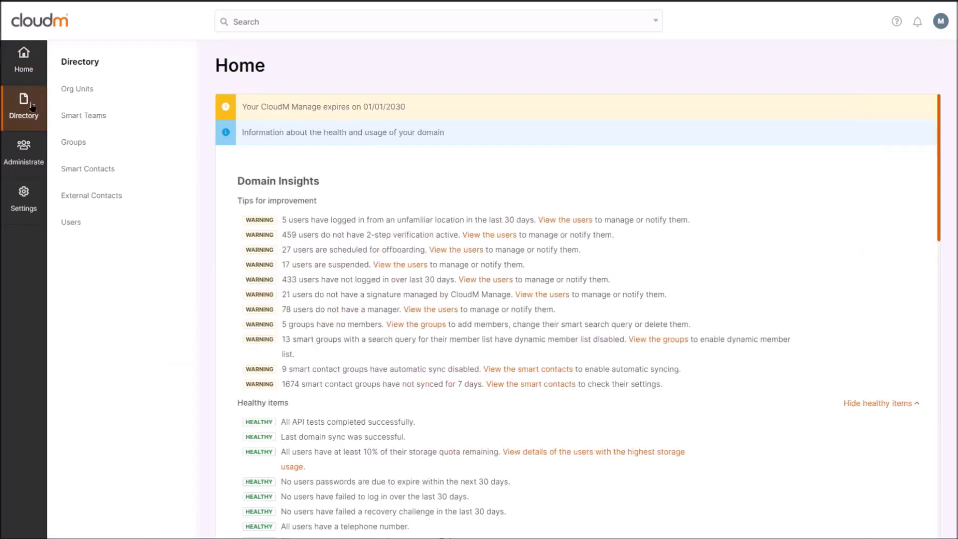
Step: Browse Org Units: view Marketing, then CloudM Manage Demo's members and contact details
click(109, 95)
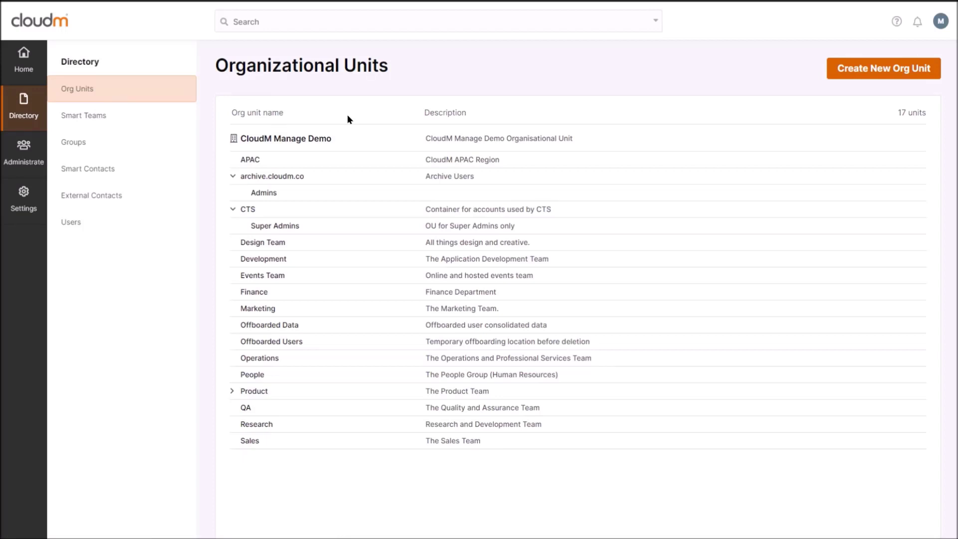
click(274, 308)
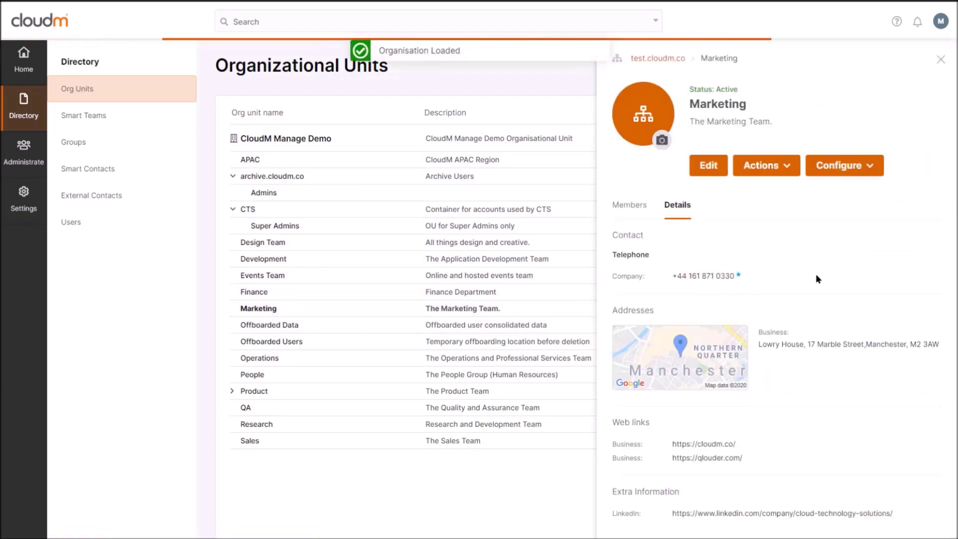
click(306, 142)
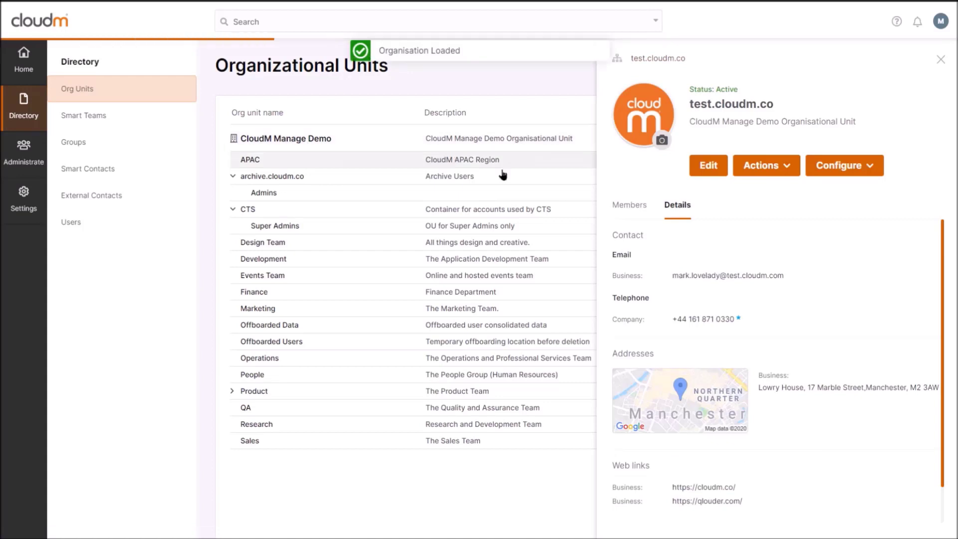
click(640, 210)
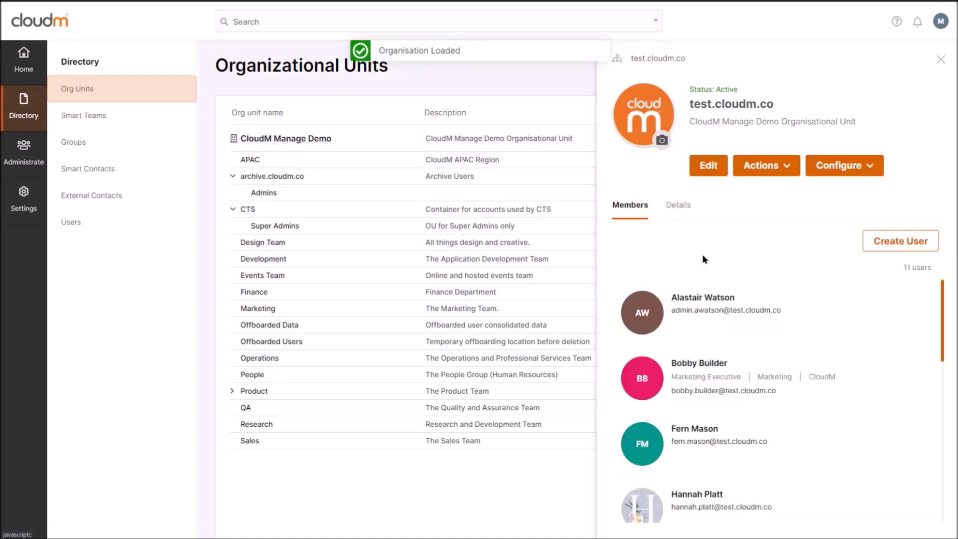
click(677, 205)
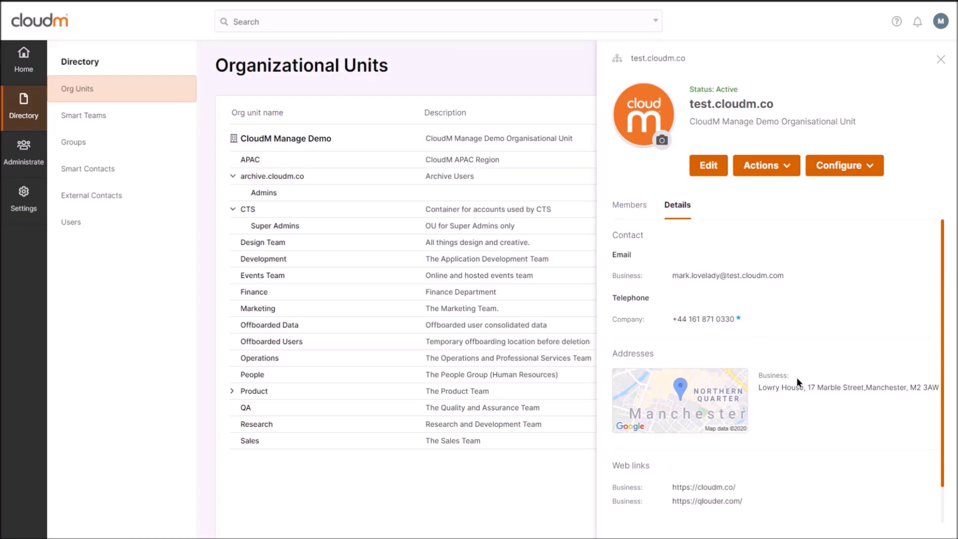
scroll(783, 429, down, 1)
scroll(783, 429, up, 1)
click(710, 167)
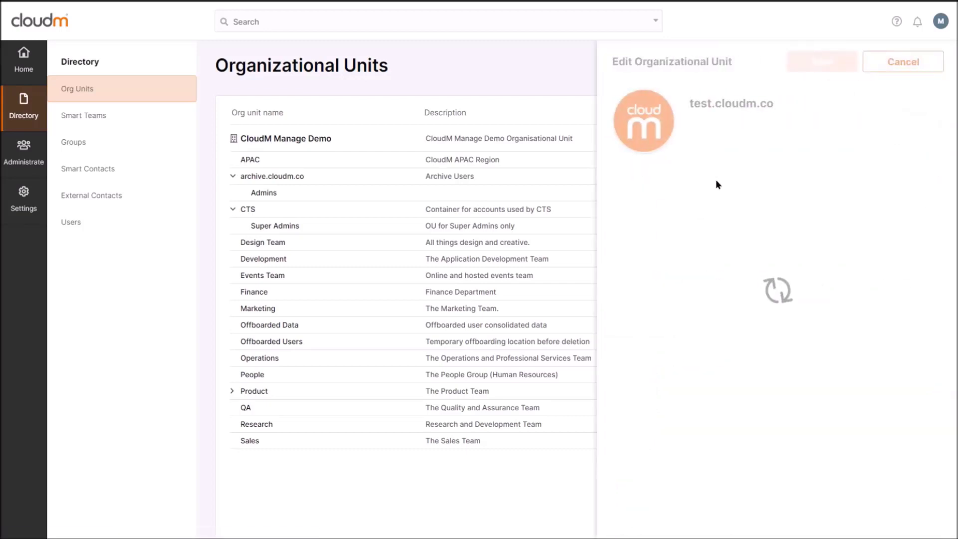
scroll(783, 415, down, 5)
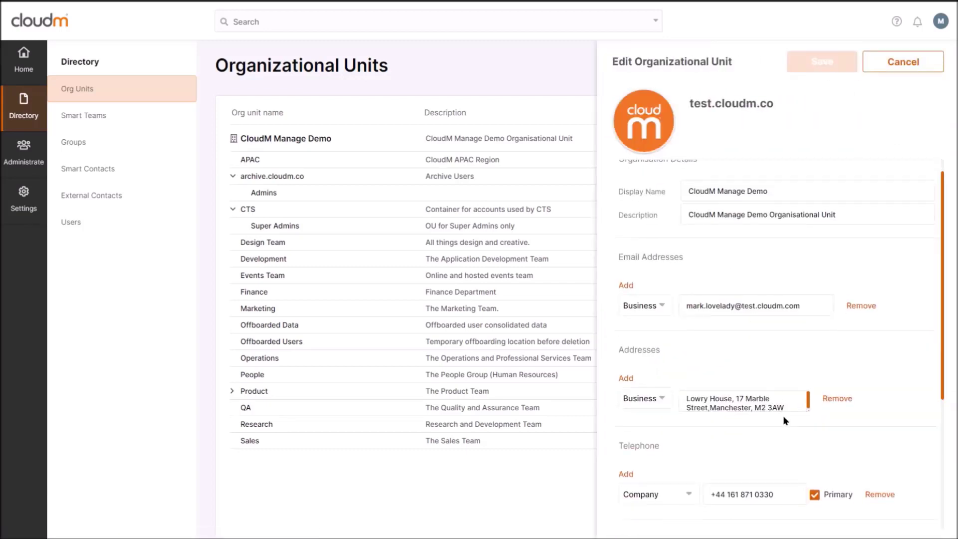
scroll(761, 419, up, 5)
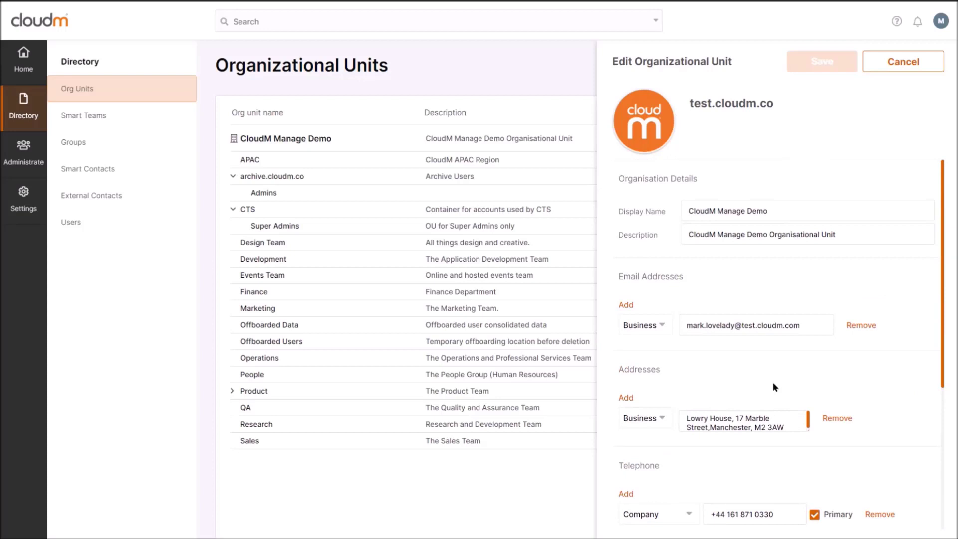
click(902, 61)
click(780, 169)
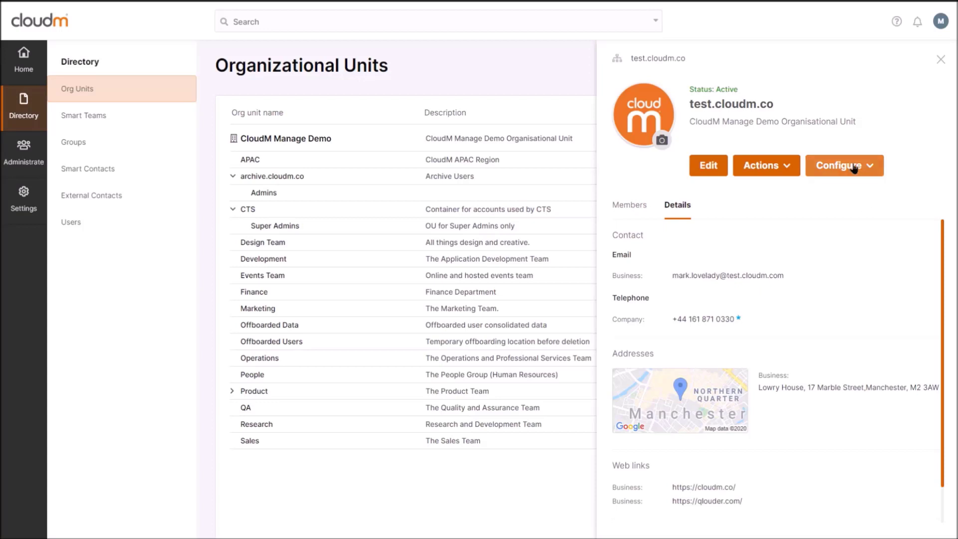
Step: Choose Profile Fields from the Configure menu for CloudM Manage Demo
mouse_move(854, 168)
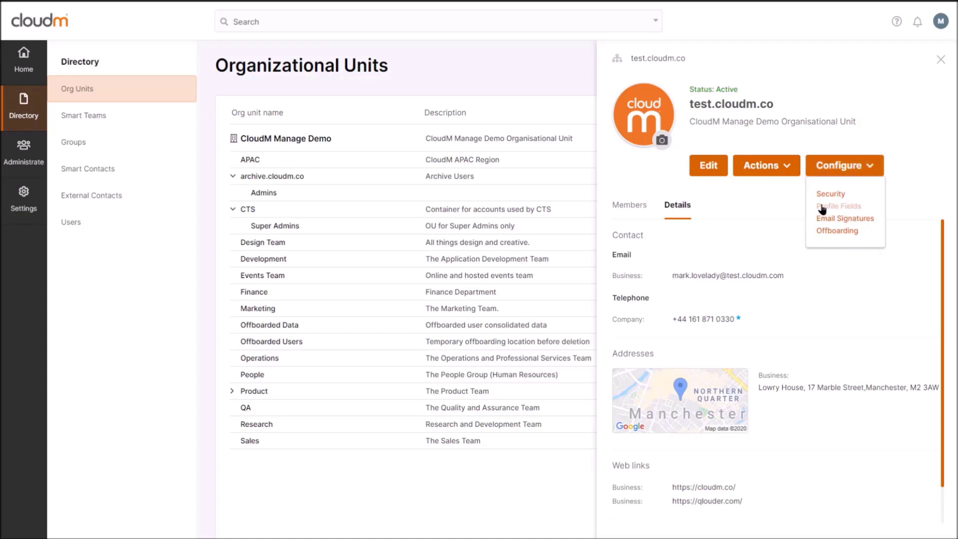
click(846, 207)
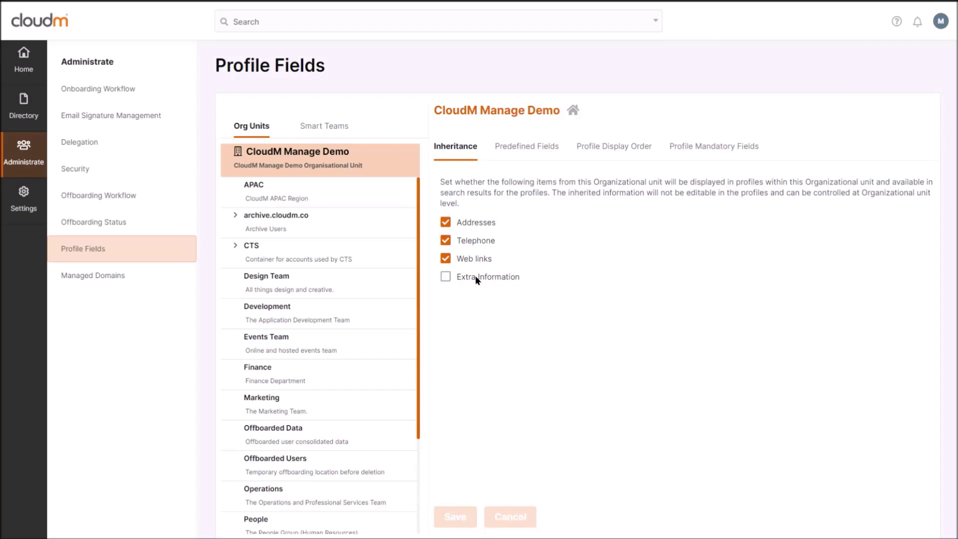
Step: Review the predefined job titles, departments and tags, then switch to Profile Display Order
click(525, 154)
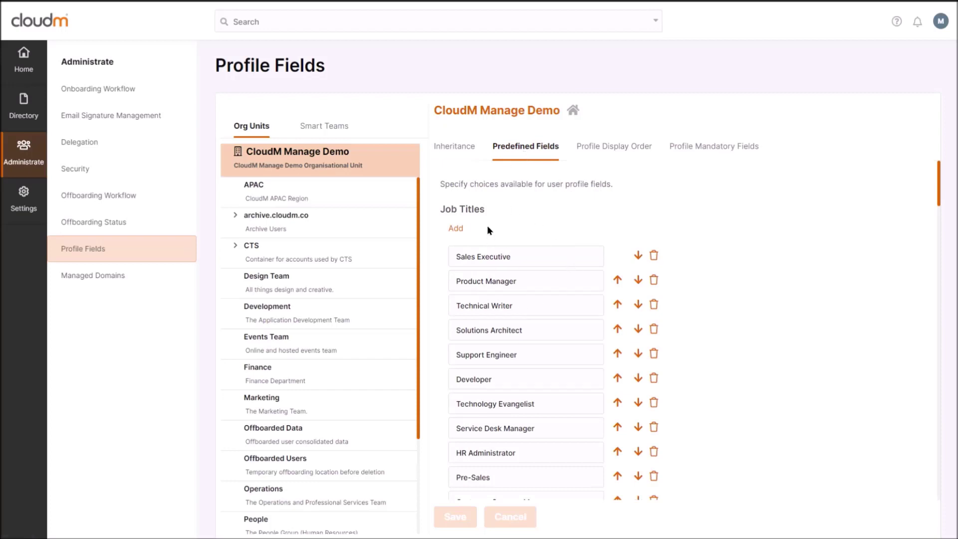
scroll(487, 226, down, 12)
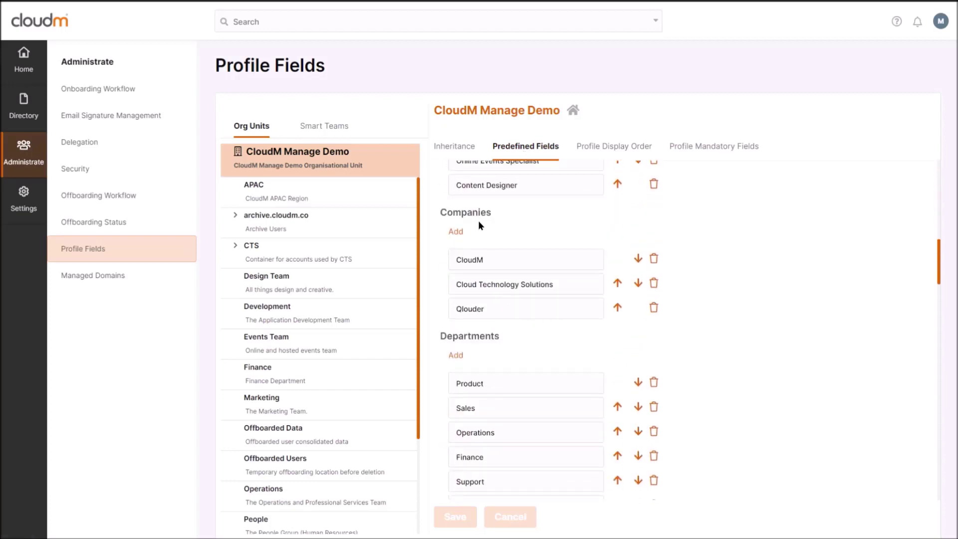
scroll(499, 309, down, 5)
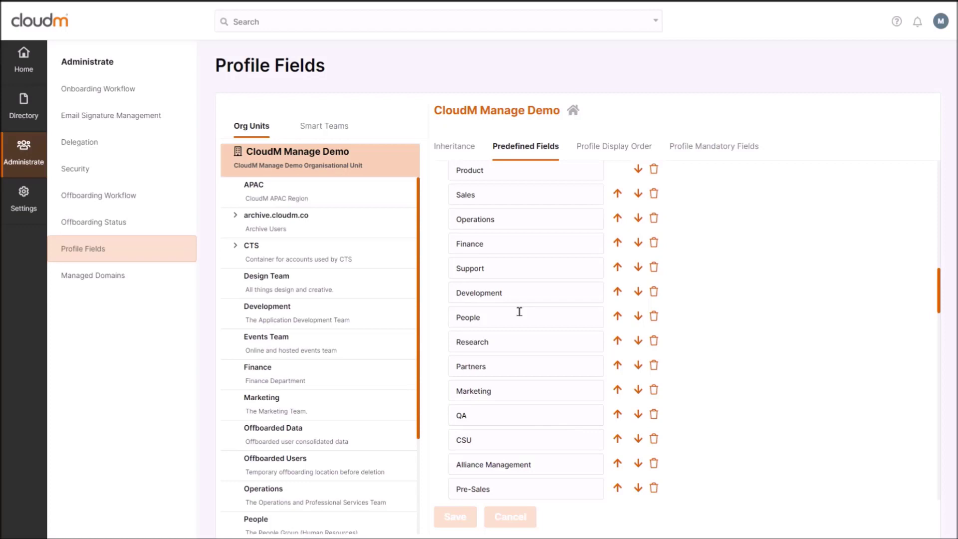
scroll(519, 312, up, 9)
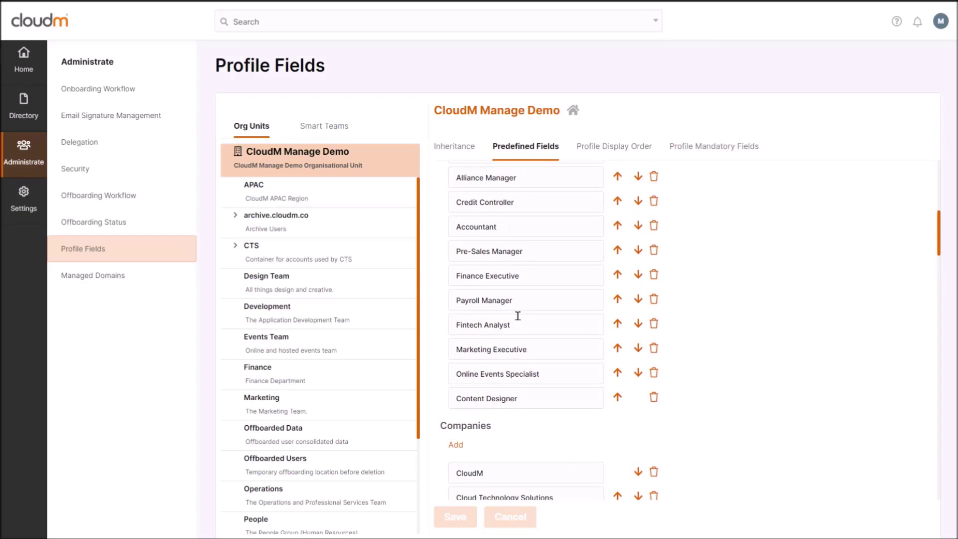
scroll(529, 315, down, 4)
scroll(531, 316, down, 15)
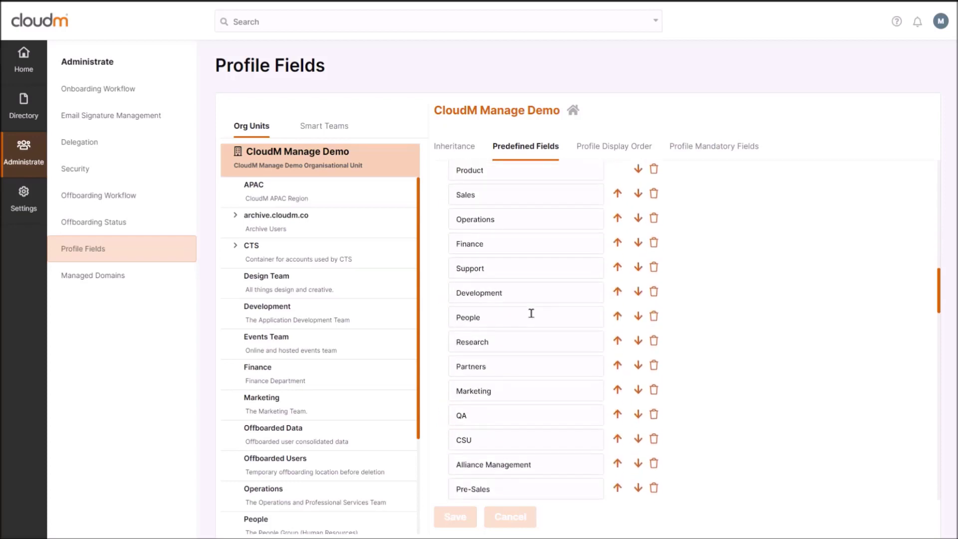
scroll(540, 307, down, 11)
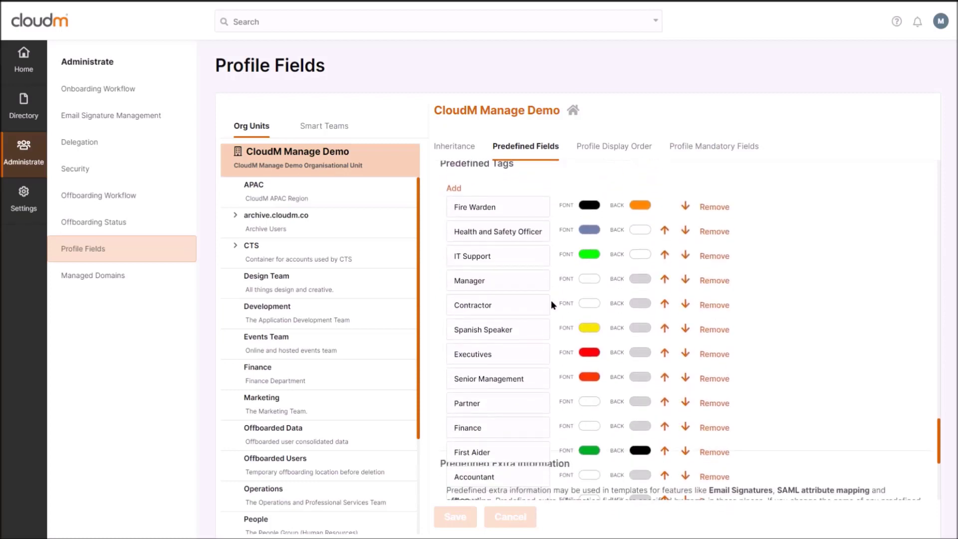
scroll(590, 278, up, 1)
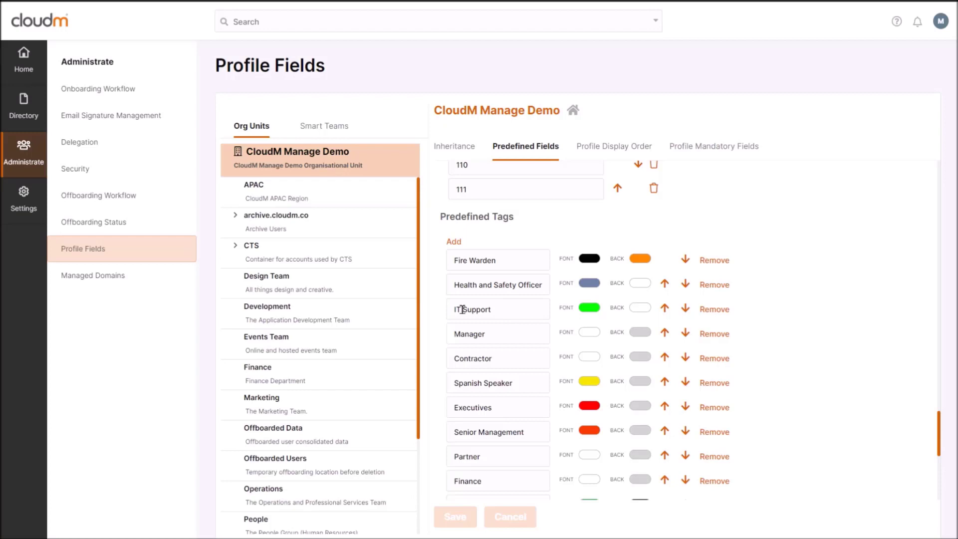
click(614, 149)
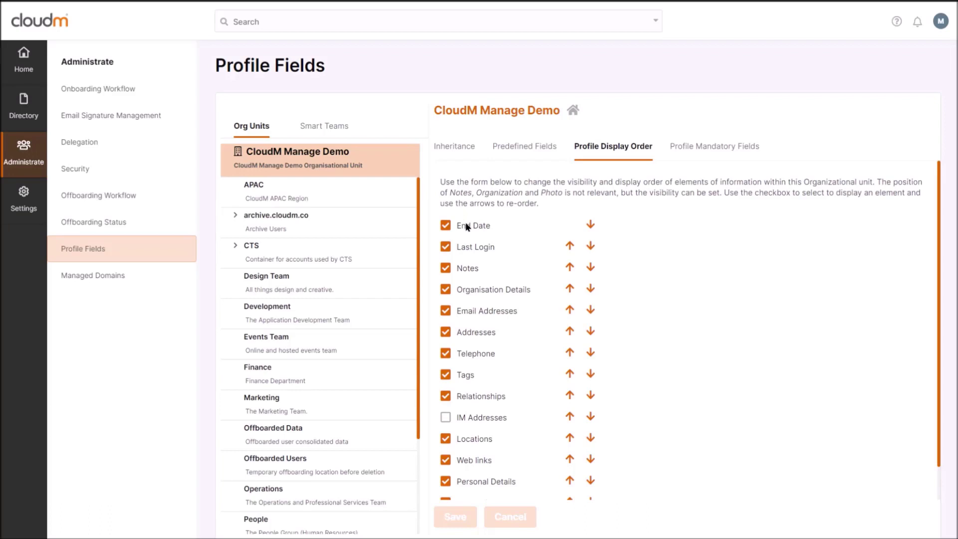
Step: Try moving Last Login below Notes, then cancel the unsaved display order change
scroll(583, 269, down, 1)
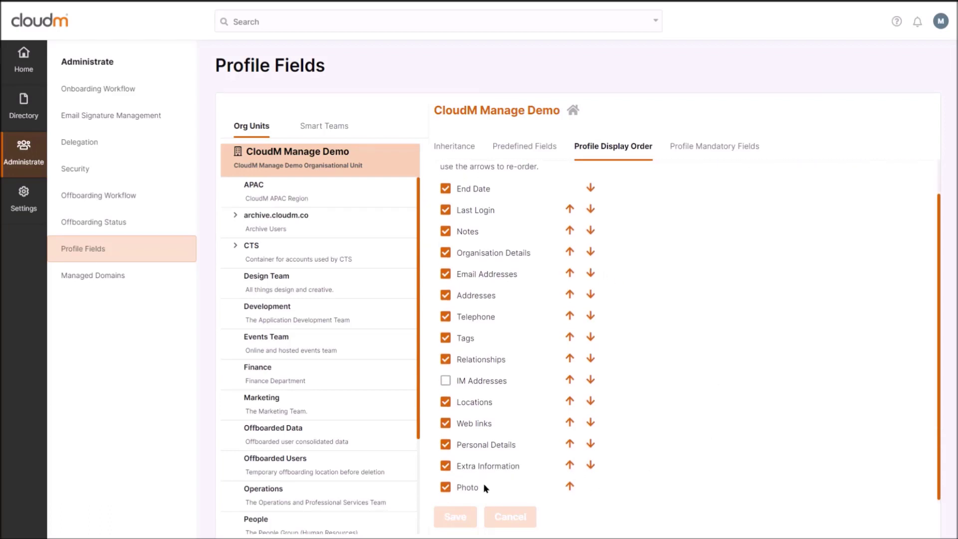
scroll(564, 349, up, 1)
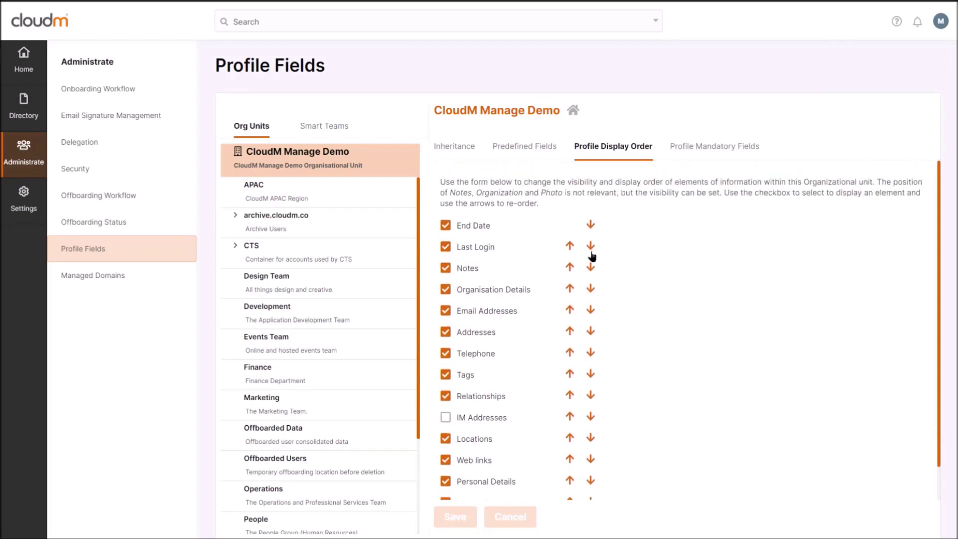
click(591, 247)
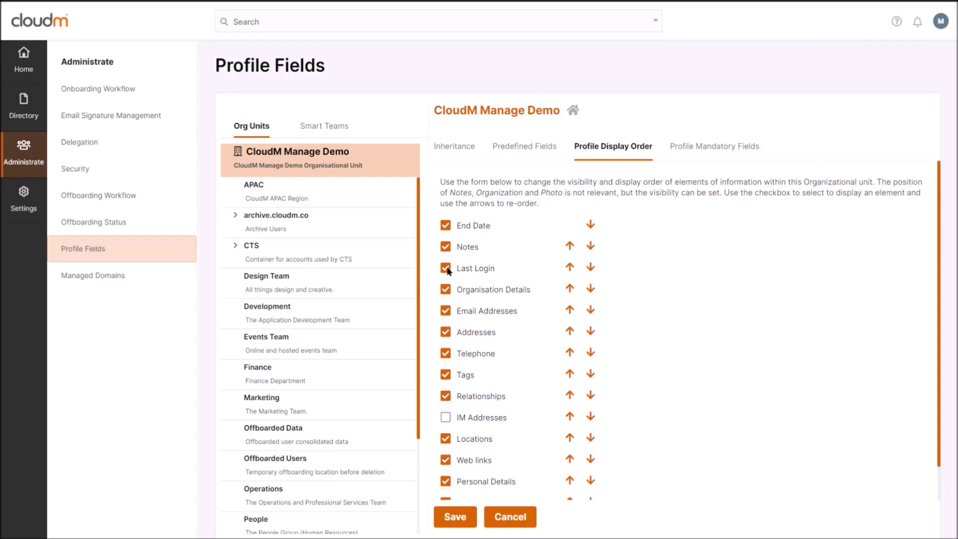
click(454, 146)
click(518, 519)
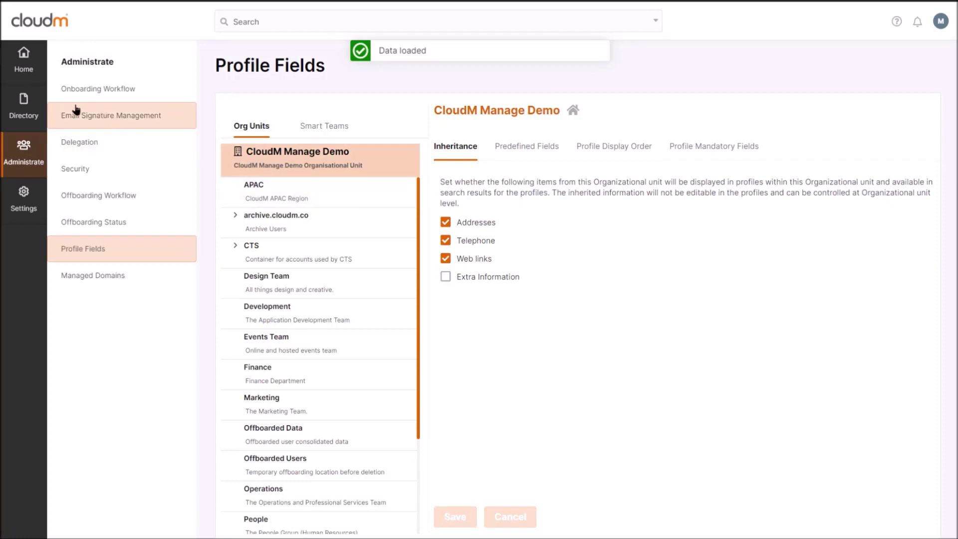
click(24, 107)
Step: Go to the Directory's Users list and open the third listed user's details
click(74, 89)
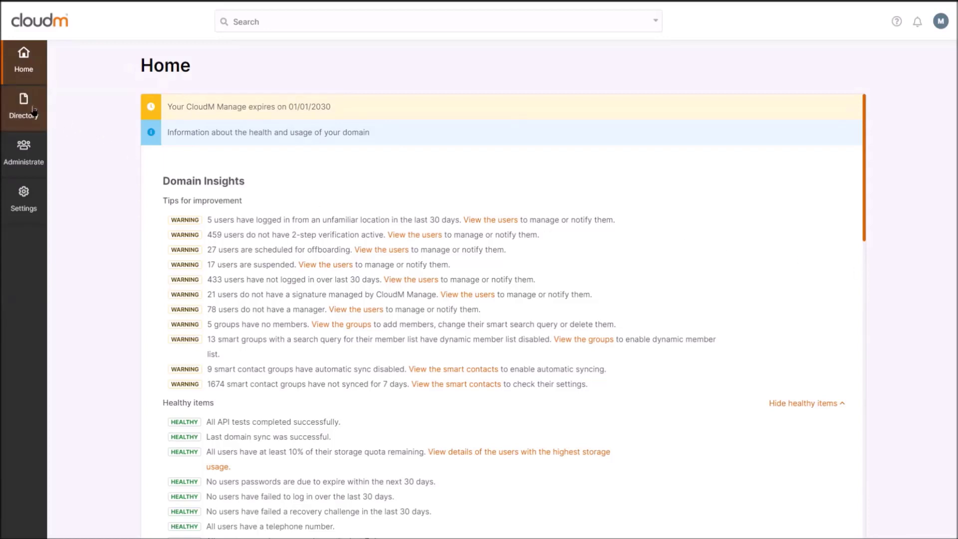
click(26, 106)
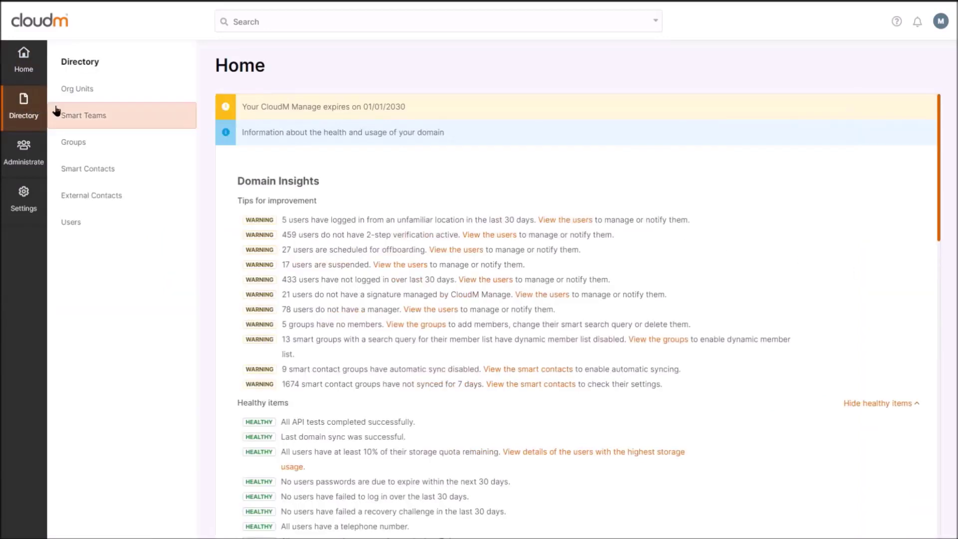
click(106, 88)
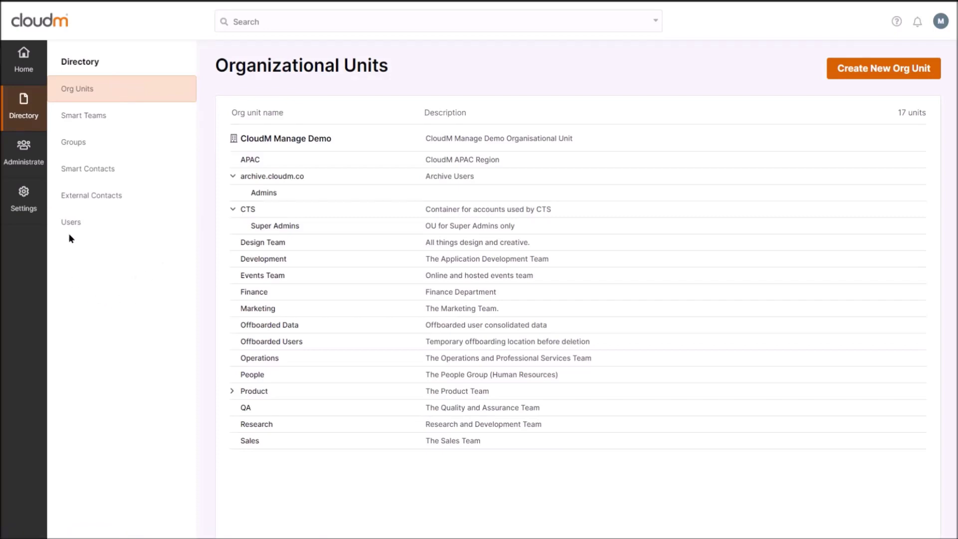
click(83, 226)
scroll(349, 260, up, 10)
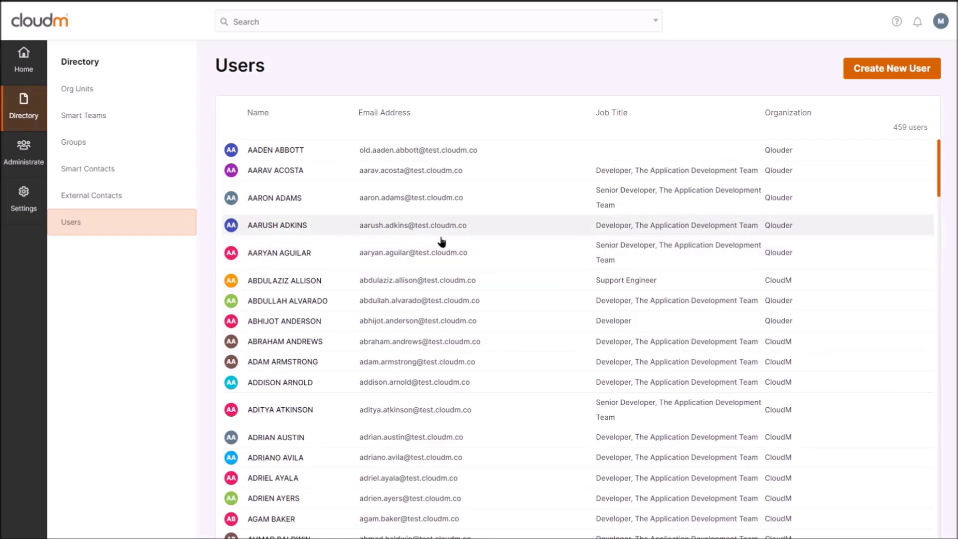
click(286, 200)
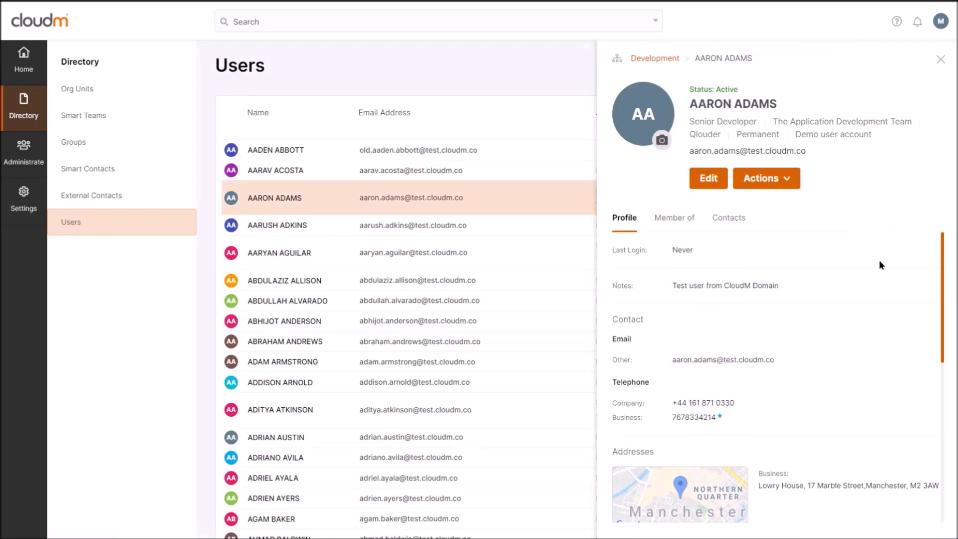
Step: Check the user's groups and contacts, then return to their profile details
scroll(741, 333, down, 7)
scroll(800, 373, up, 7)
click(674, 219)
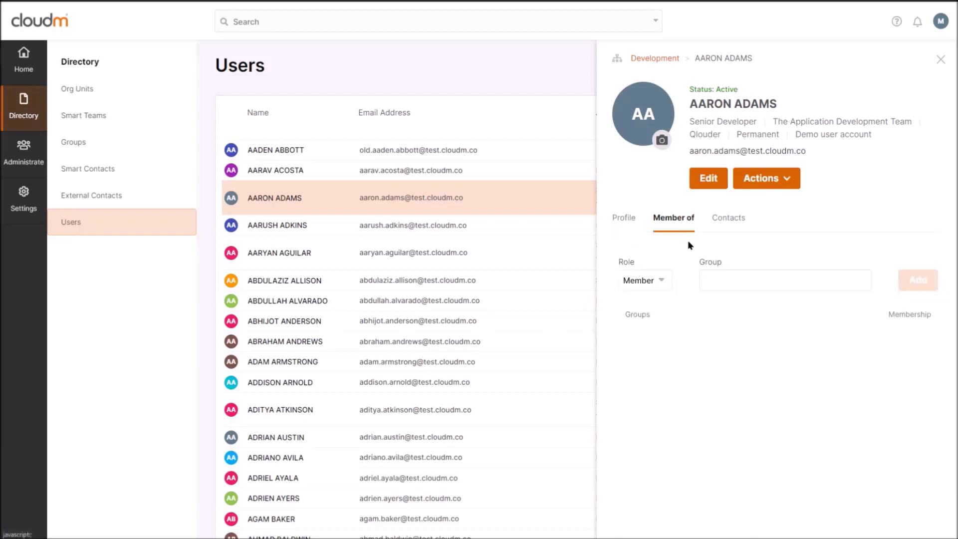
click(729, 218)
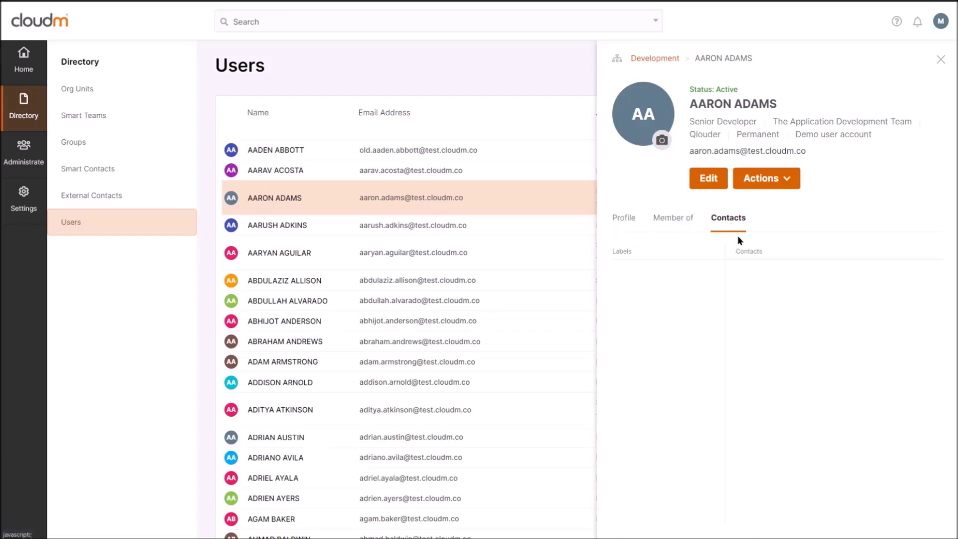
click(624, 227)
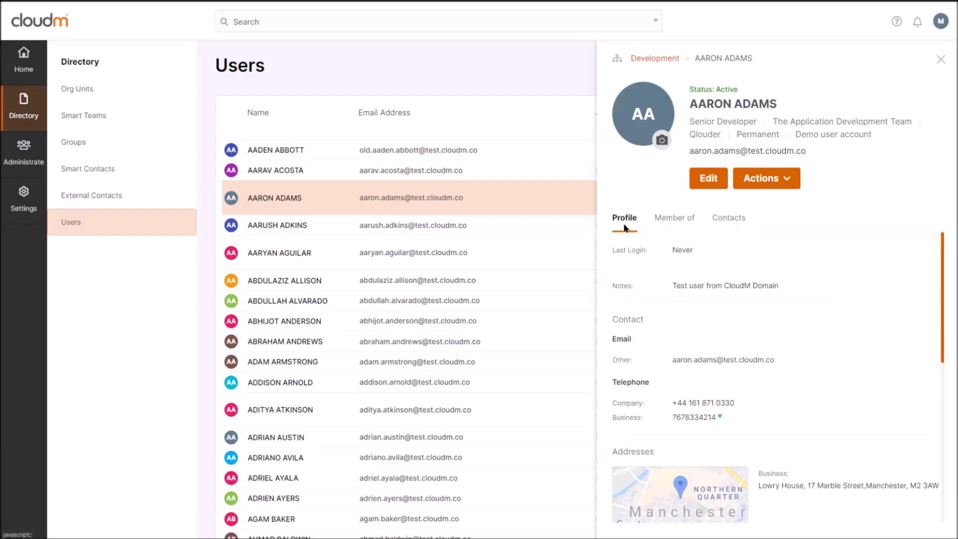
click(712, 179)
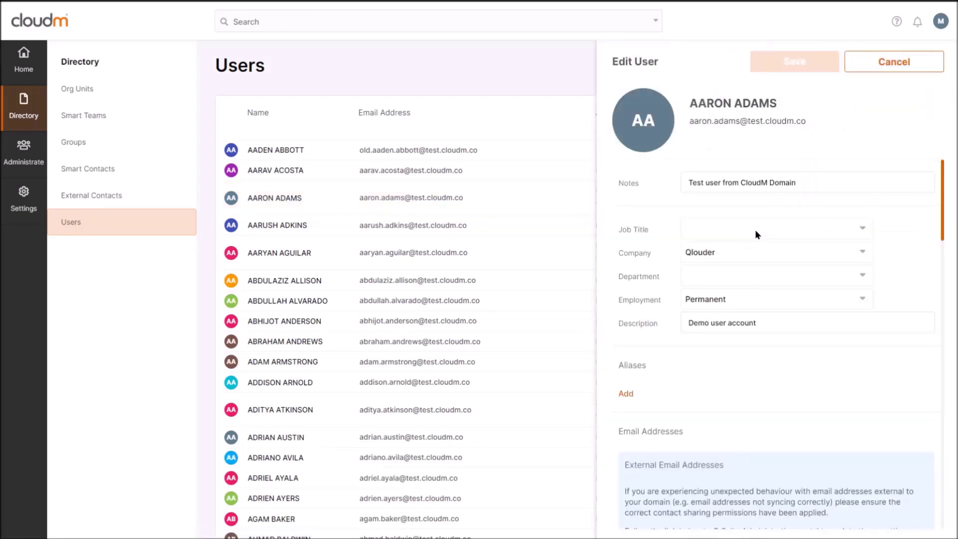
click(714, 221)
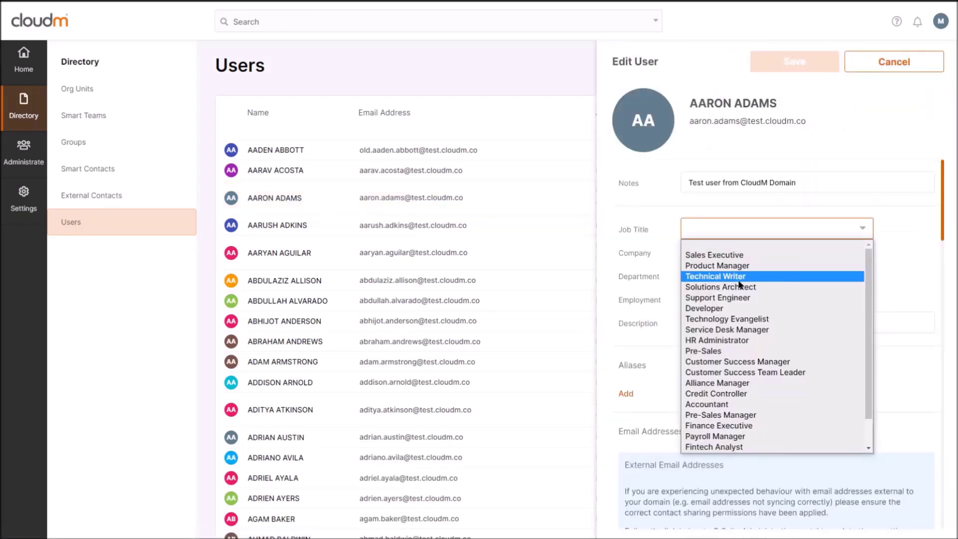
click(719, 273)
scroll(751, 378, down, 3)
scroll(744, 367, up, 3)
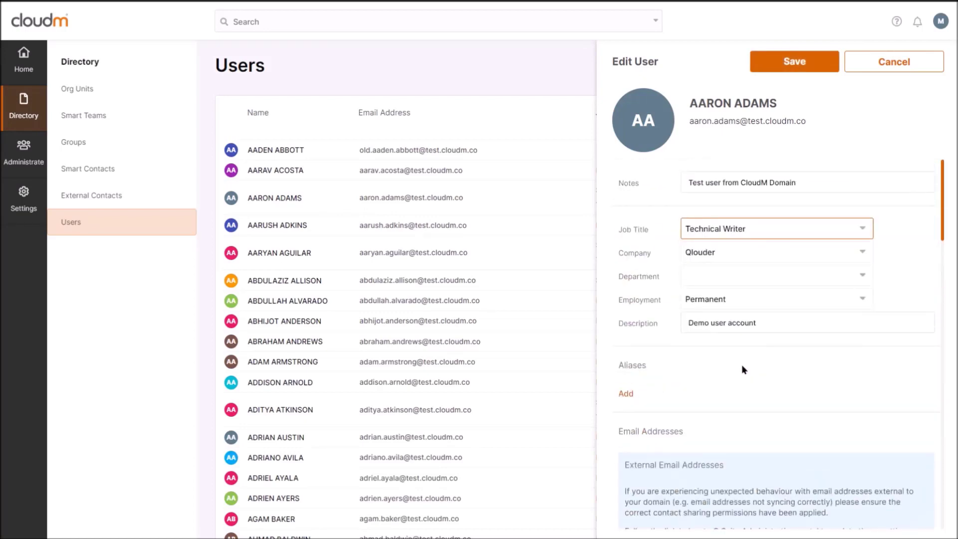
scroll(741, 364, down, 12)
scroll(743, 356, down, 10)
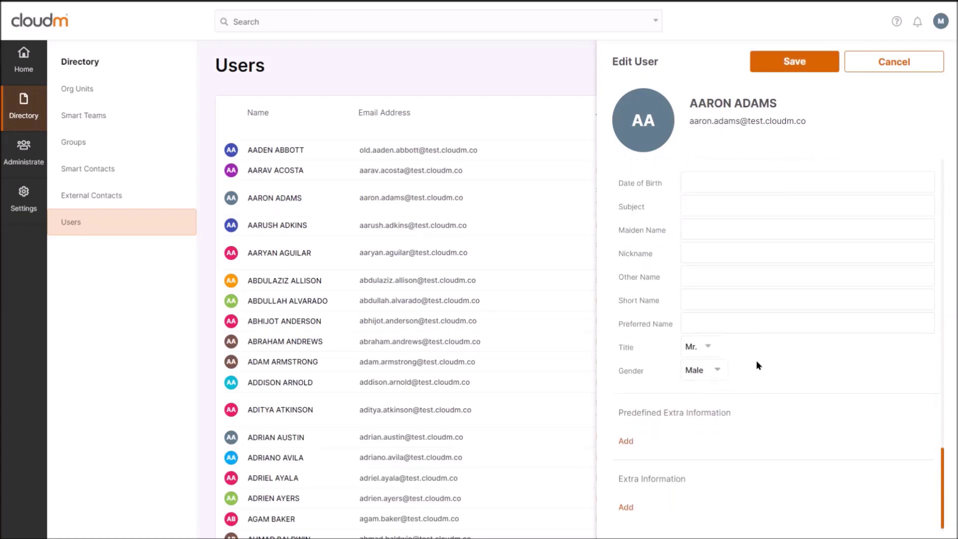
scroll(668, 486, up, 2)
scroll(657, 492, down, 3)
scroll(657, 453, up, 20)
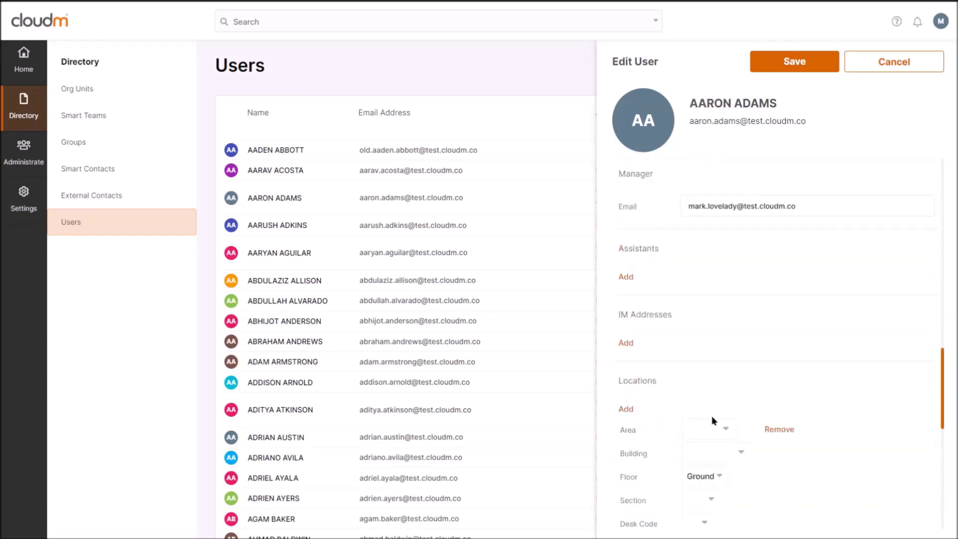
click(884, 70)
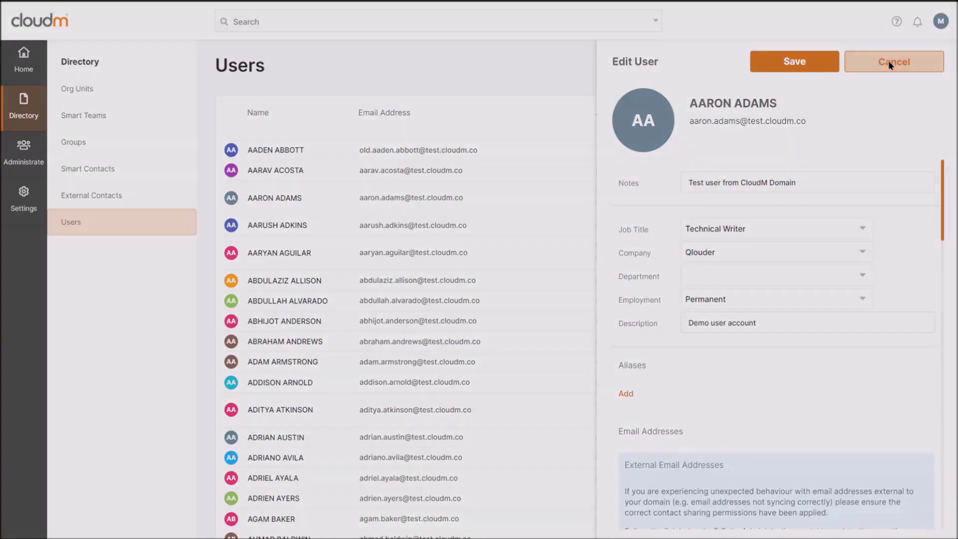
click(556, 170)
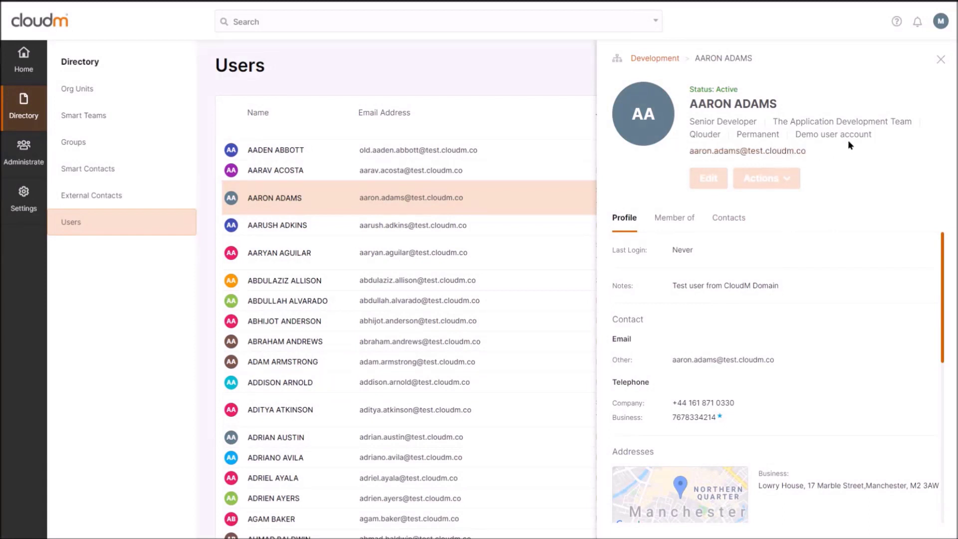
Step: Review the user's Actions menu, then close the panel to show all 459 users
click(767, 178)
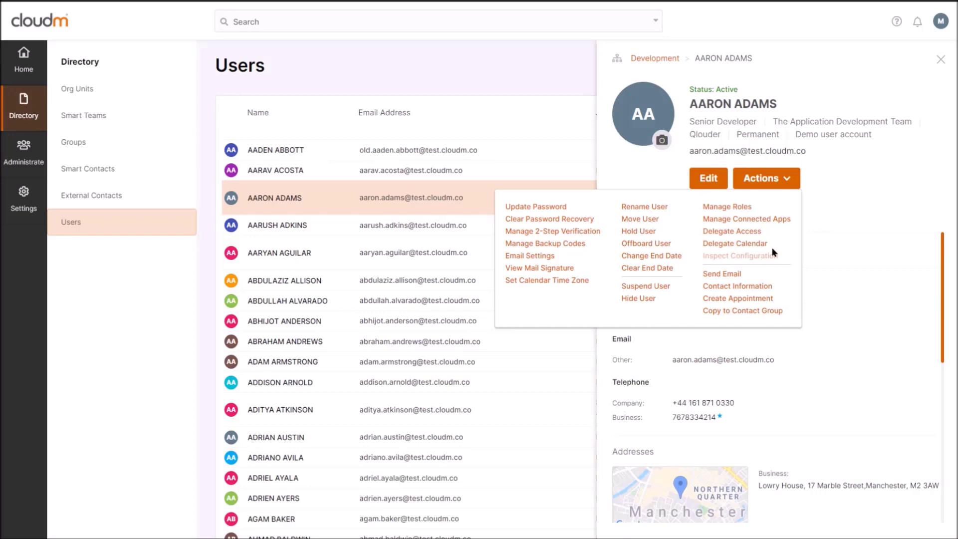
click(940, 60)
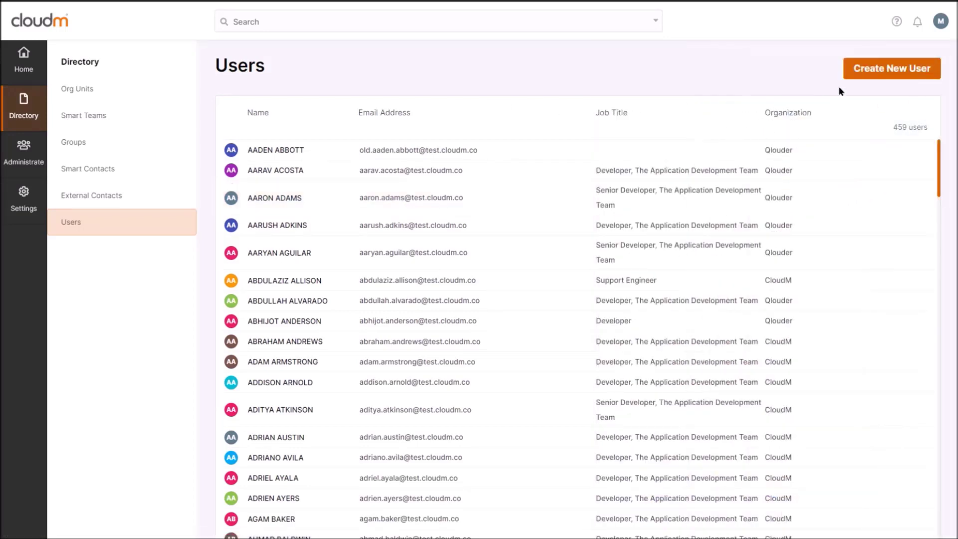
Step: Start a new user, entering name, primary email and matching passwords, then continue
click(890, 73)
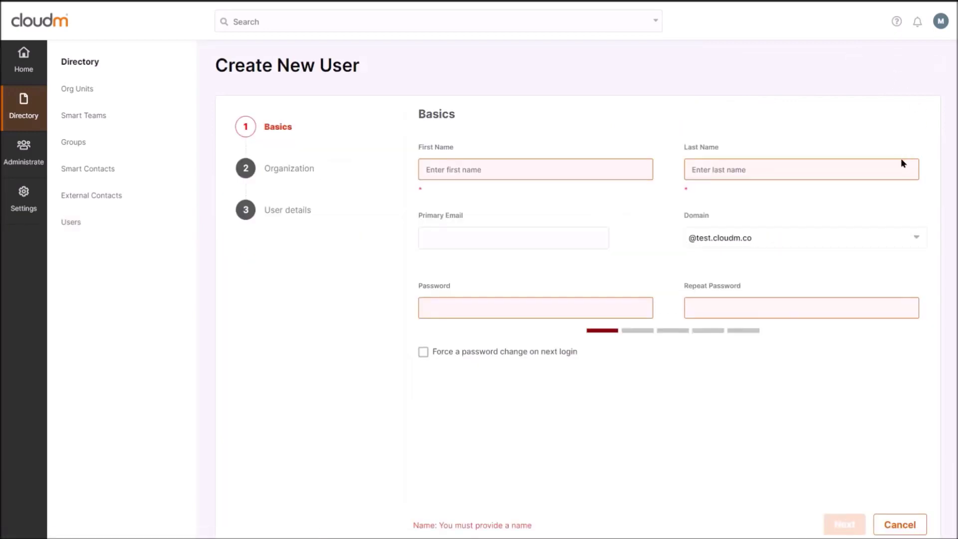
click(502, 171)
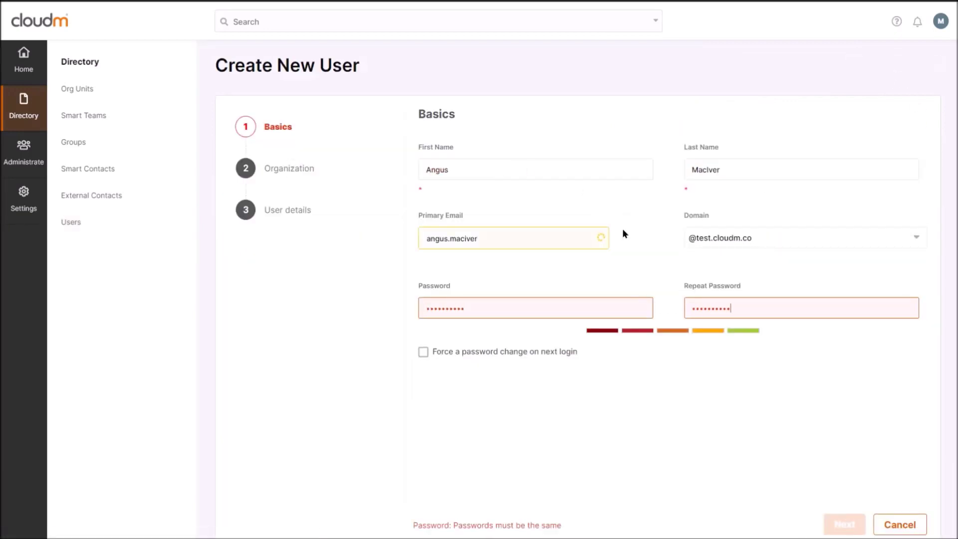
key(BackSpace)
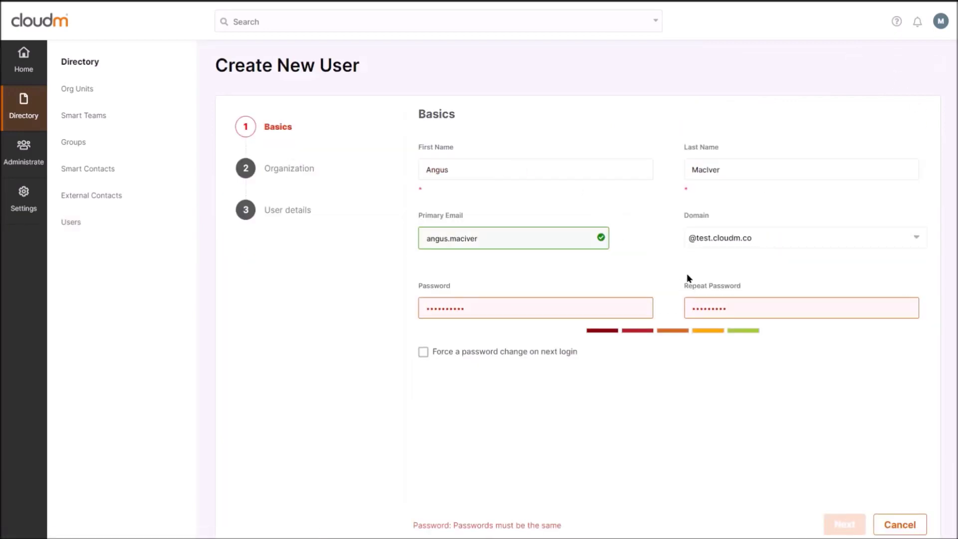
click(688, 278)
text(1)
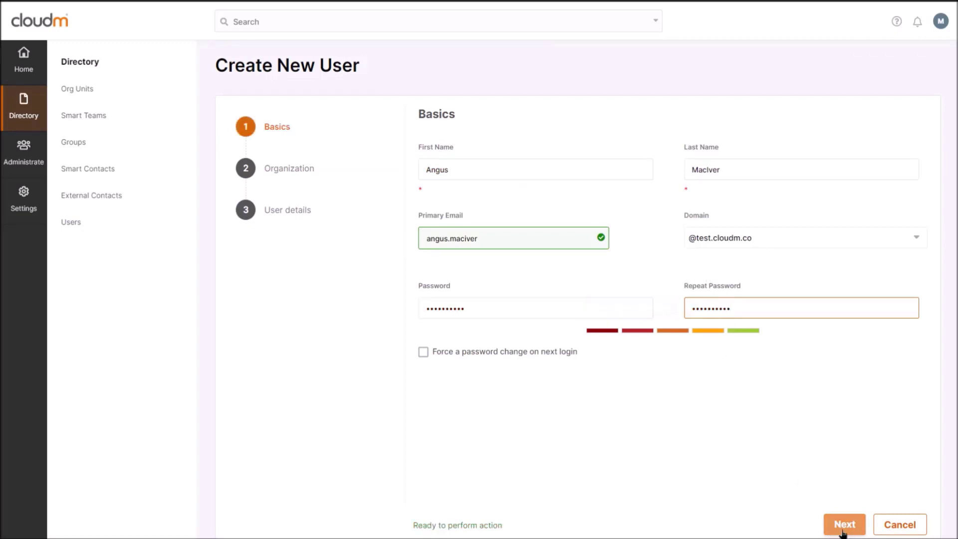
click(843, 528)
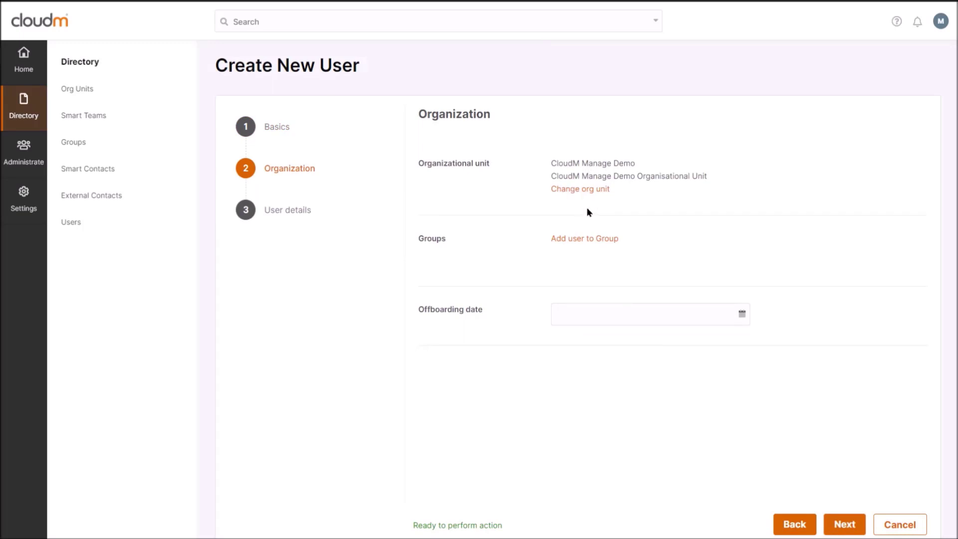
Step: Assign the new user to the CTS org unit with offboarding date 30/10/2020
click(587, 192)
click(629, 208)
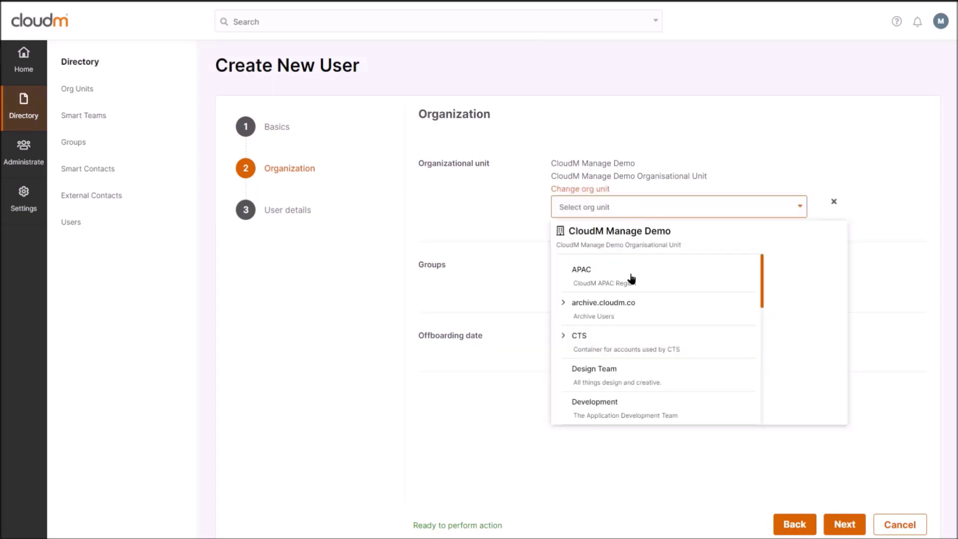
click(596, 348)
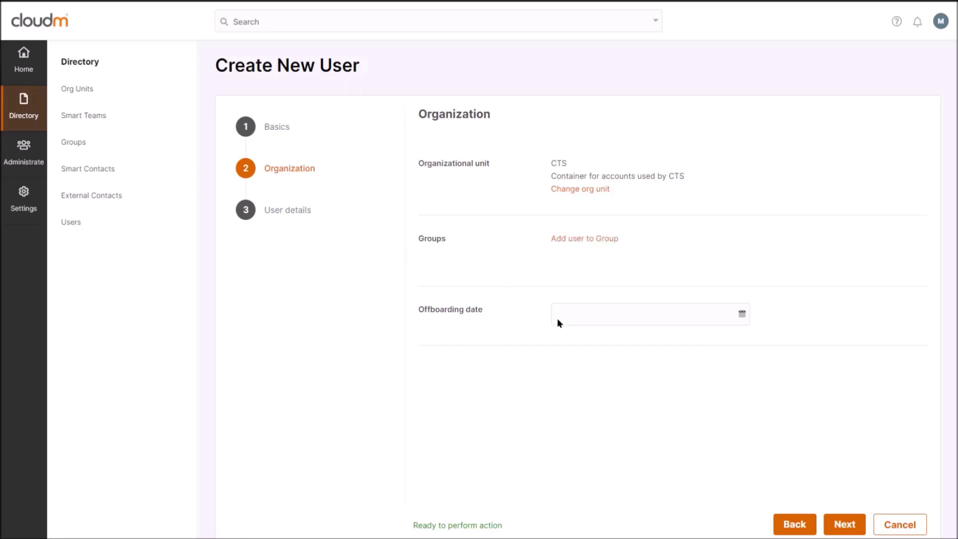
click(633, 322)
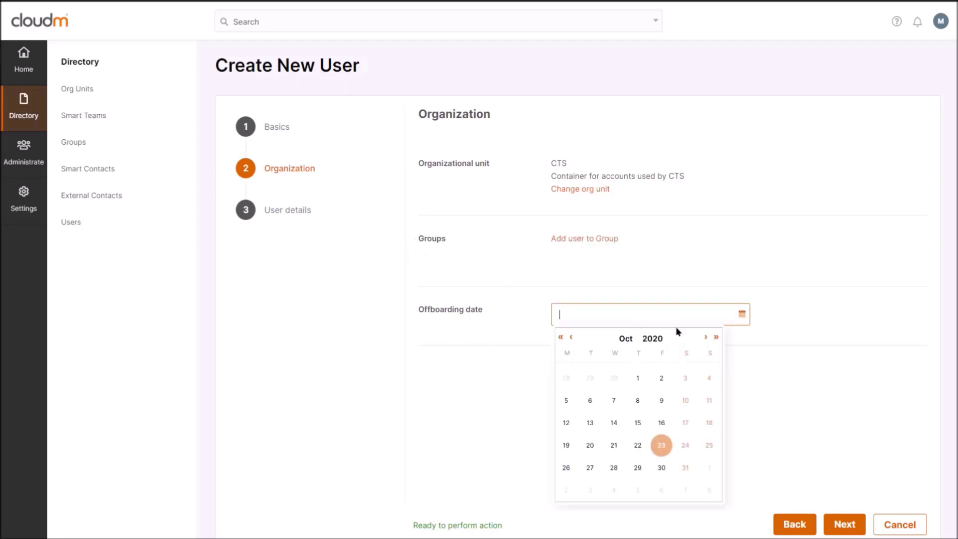
click(662, 468)
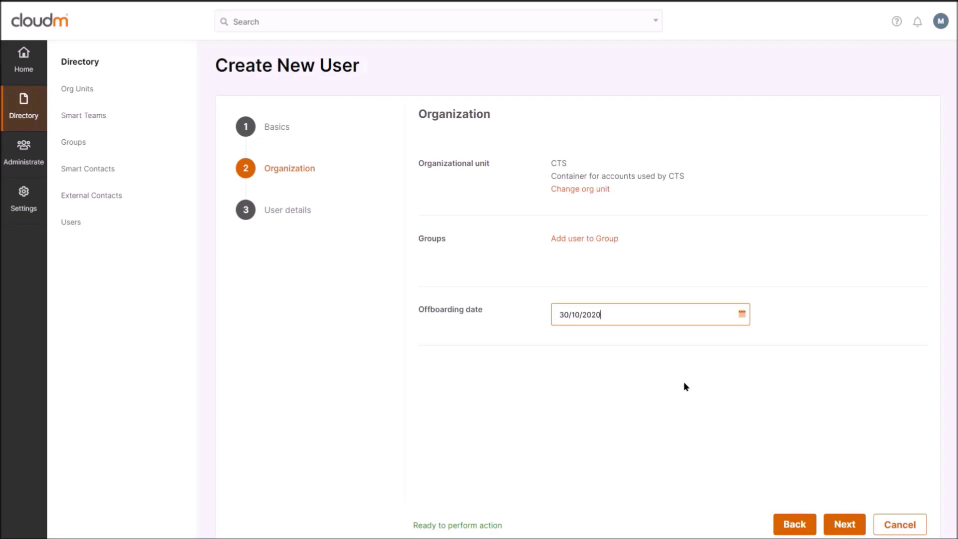
click(848, 523)
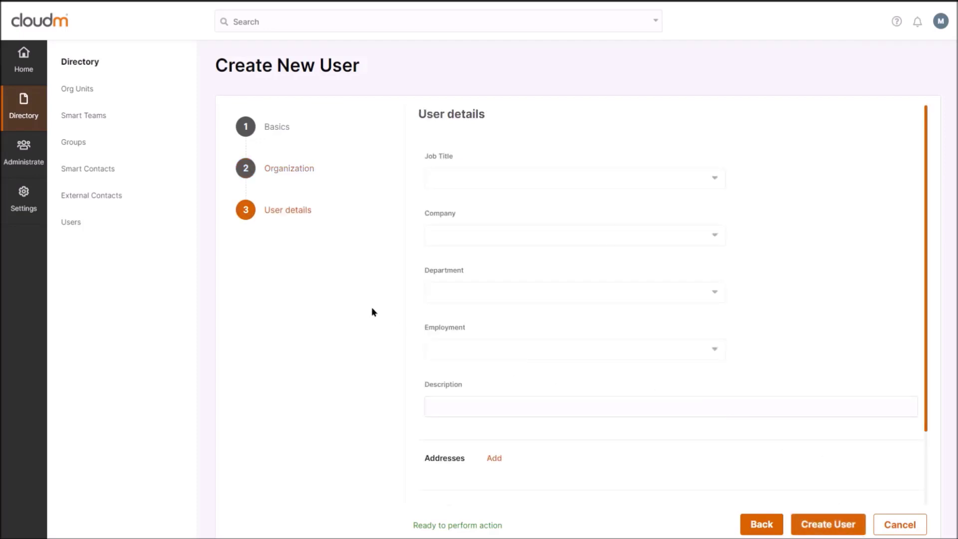
Step: Set job title Technical Writer, company Cloud Technology Solutions and department Finance
click(662, 188)
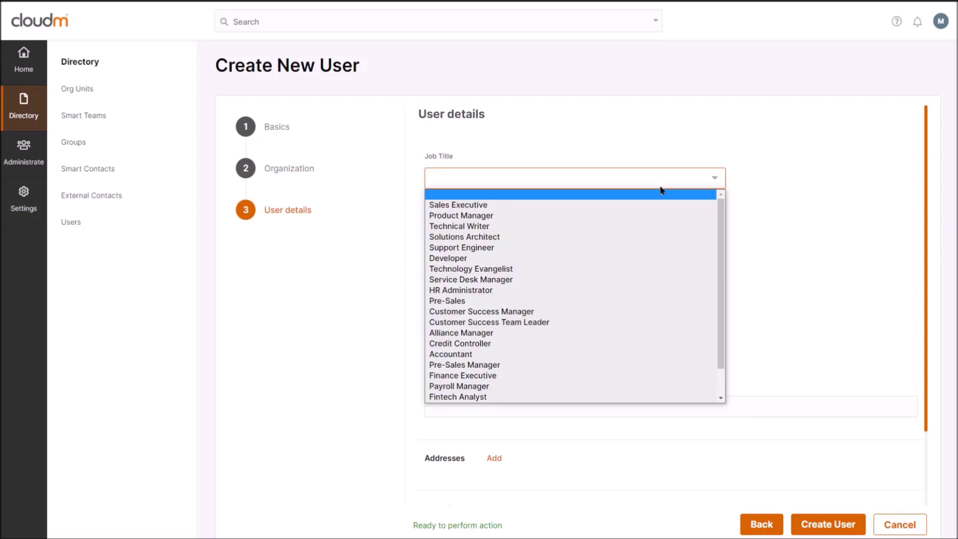
click(583, 229)
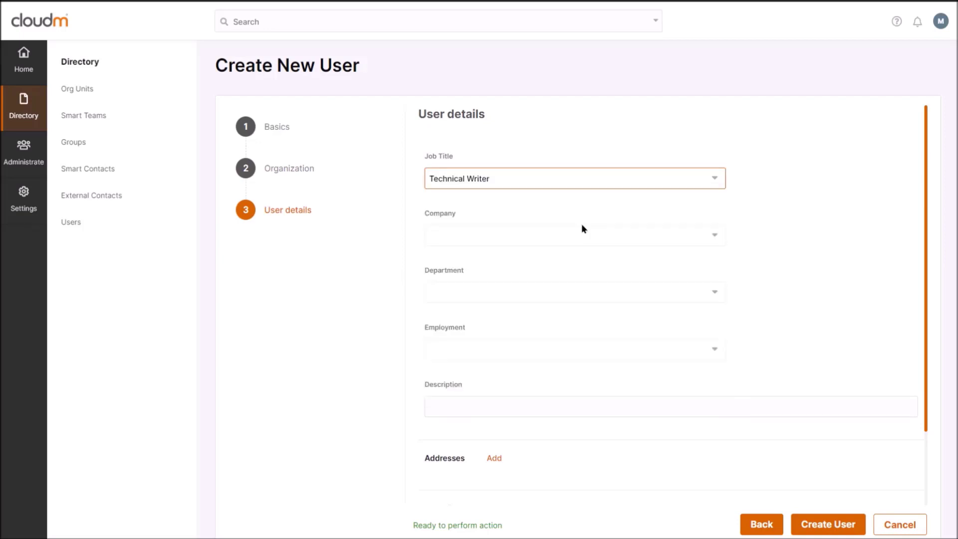
click(525, 237)
click(516, 271)
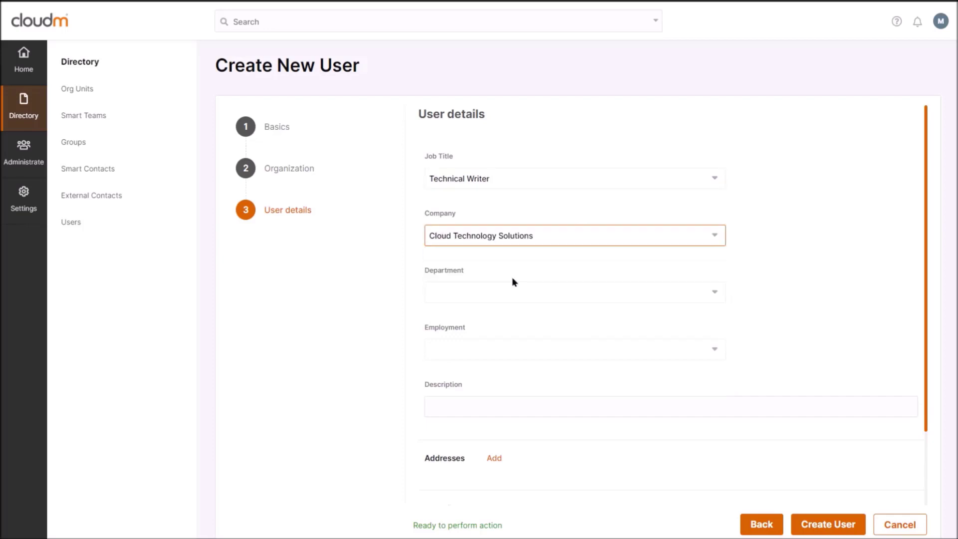
click(516, 298)
click(533, 350)
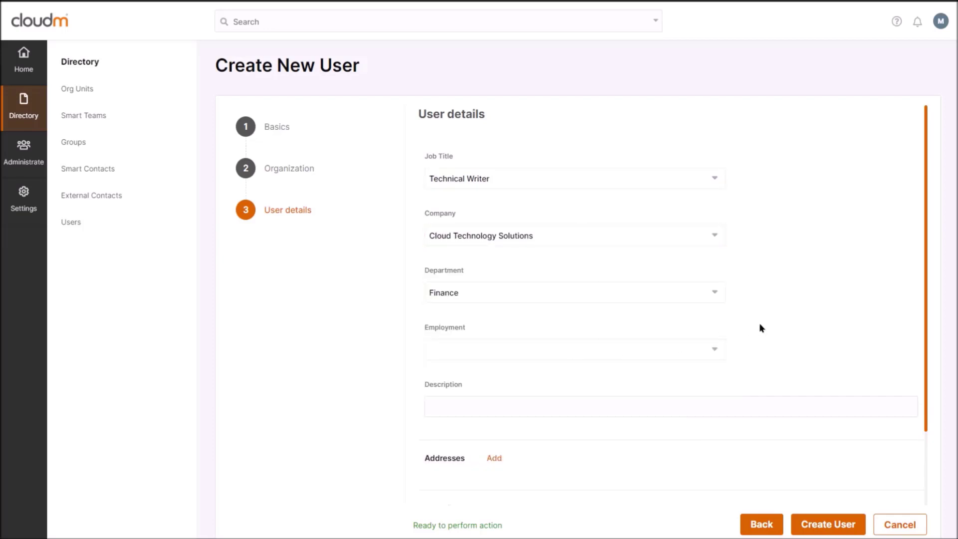
Step: Add custom tag 'Fire Warden' and predefined tag GCP User, then create the user
scroll(760, 326, down, 2)
scroll(760, 326, down, 1)
click(495, 469)
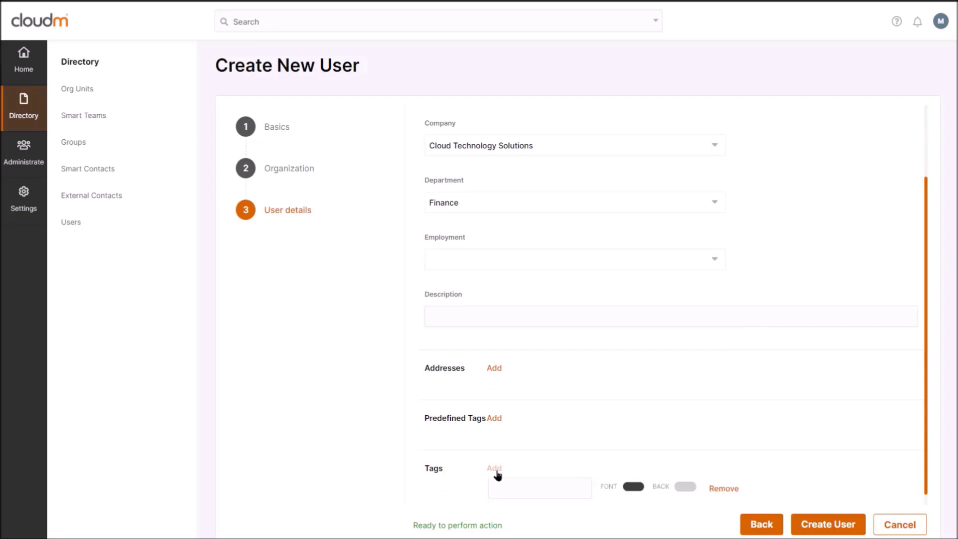
click(534, 486)
scroll(538, 487, down, 1)
scroll(538, 488, down, 1)
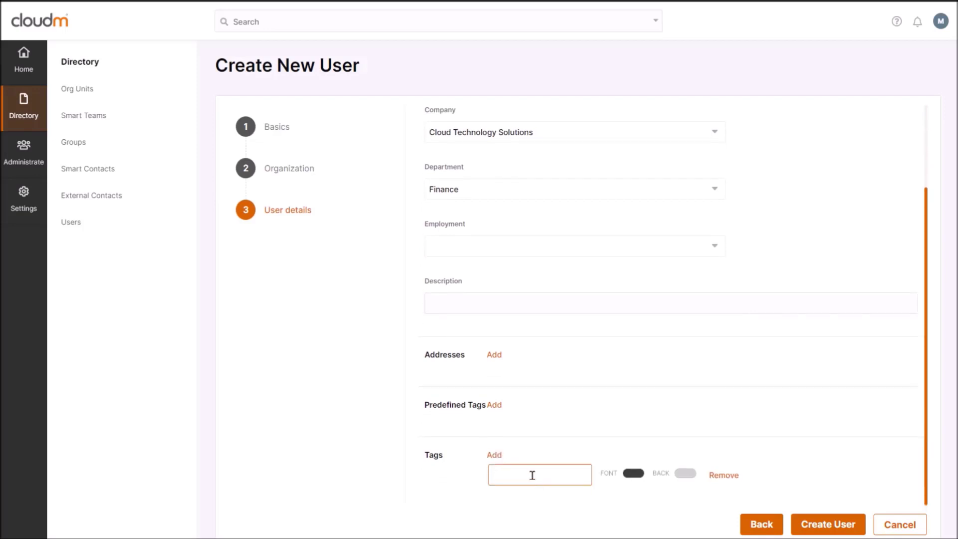
text(Fire Warden)
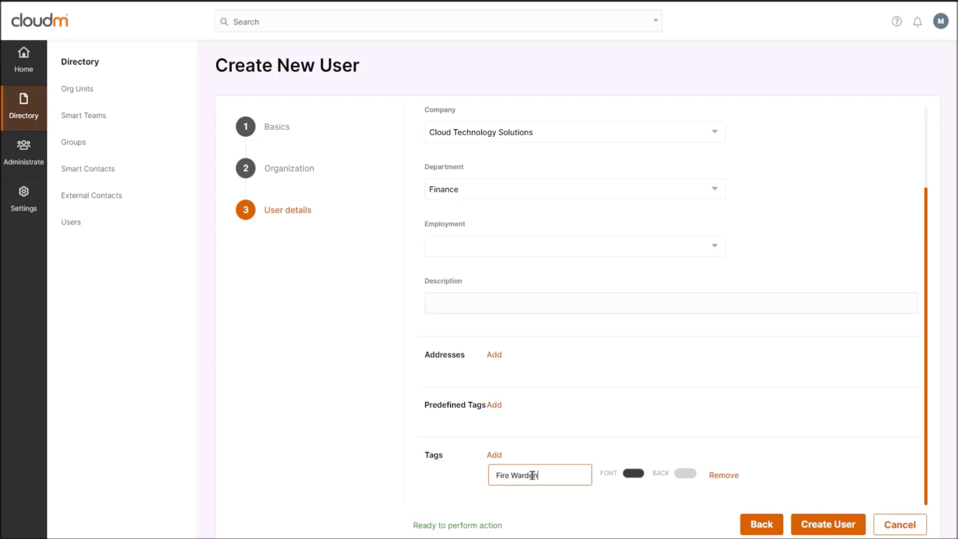
click(496, 405)
click(530, 430)
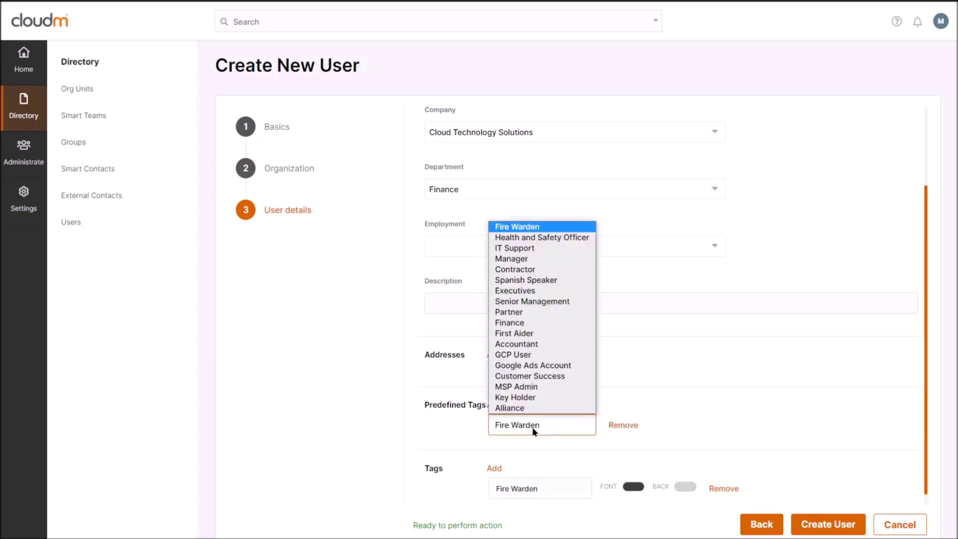
click(535, 356)
click(838, 524)
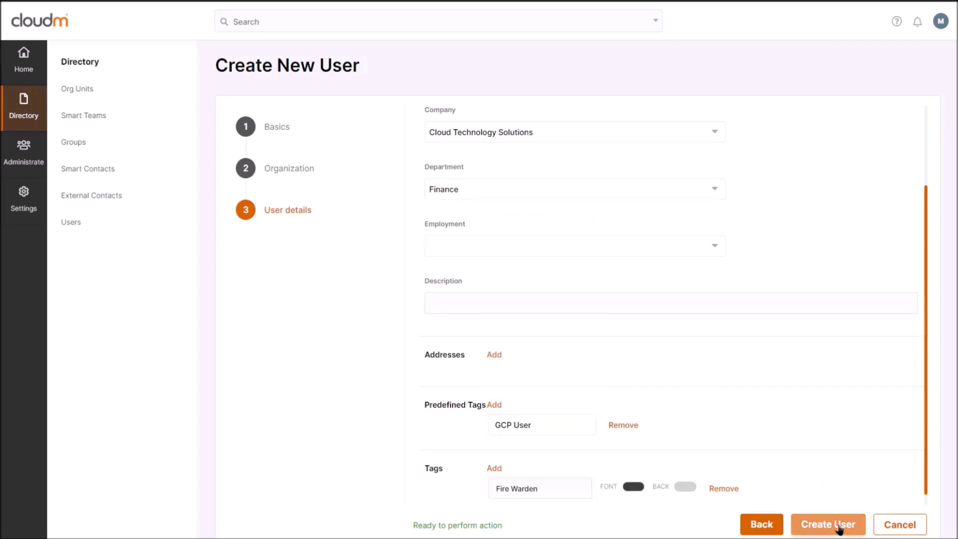